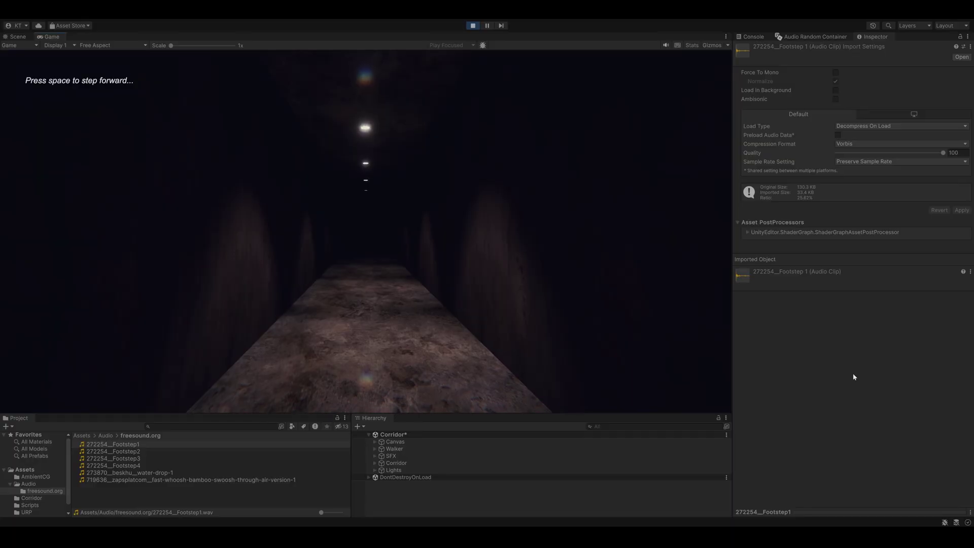
# Step: Step forward once down the dark corridor in Play mode
pyautogui.press('space')
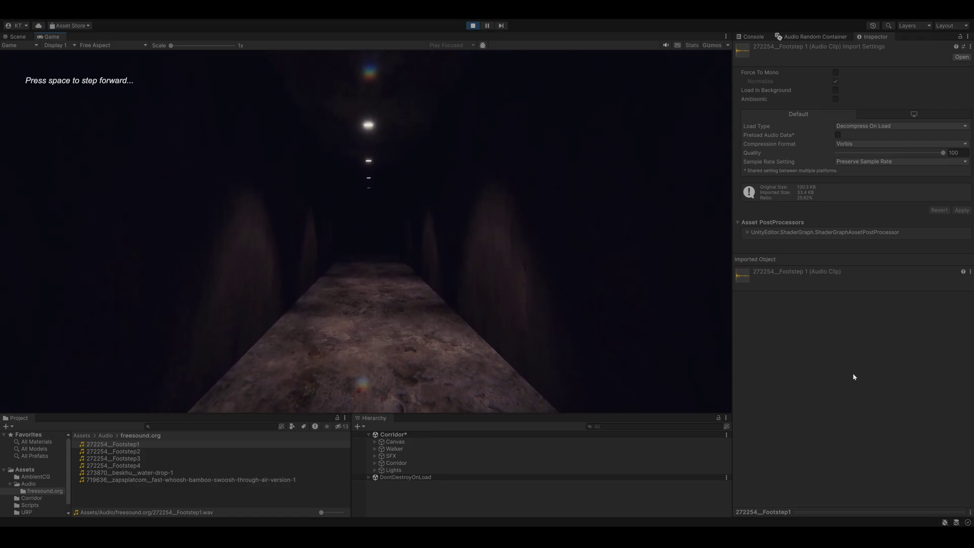
# Step: Walk sixteen more steps down the lit corridor, listening to the current footstep sounds
pyautogui.press('space')
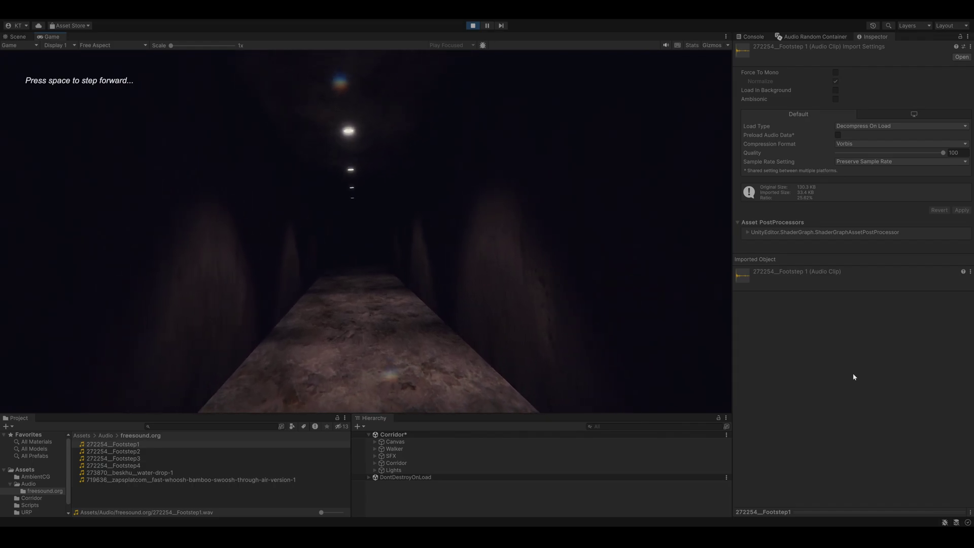
pyautogui.press('space')
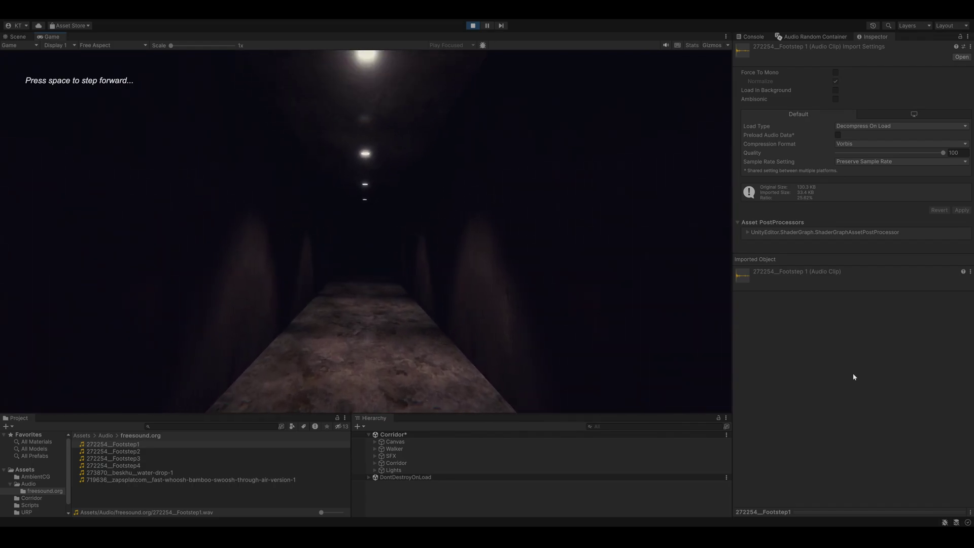
pyautogui.press('space')
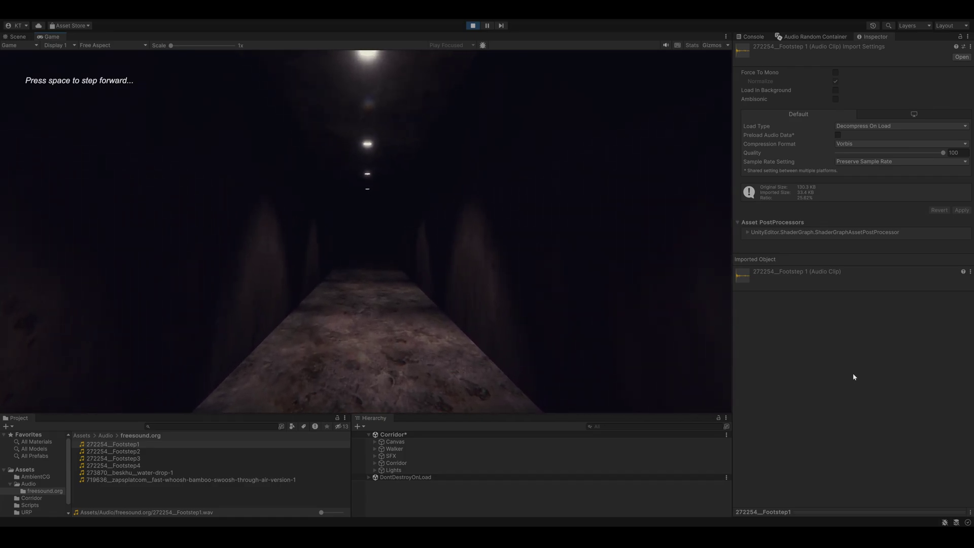
pyautogui.press('space')
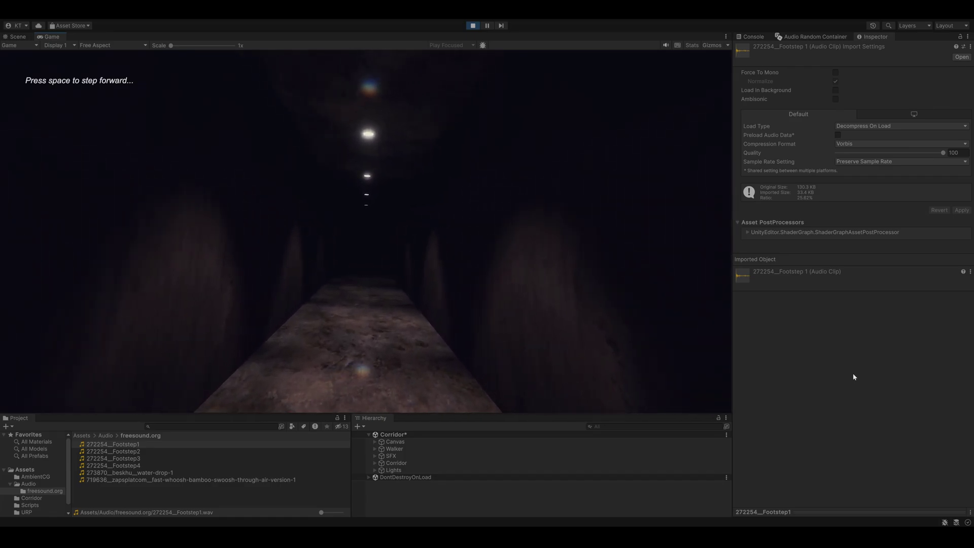
pyautogui.press('space')
pyautogui.press('space')
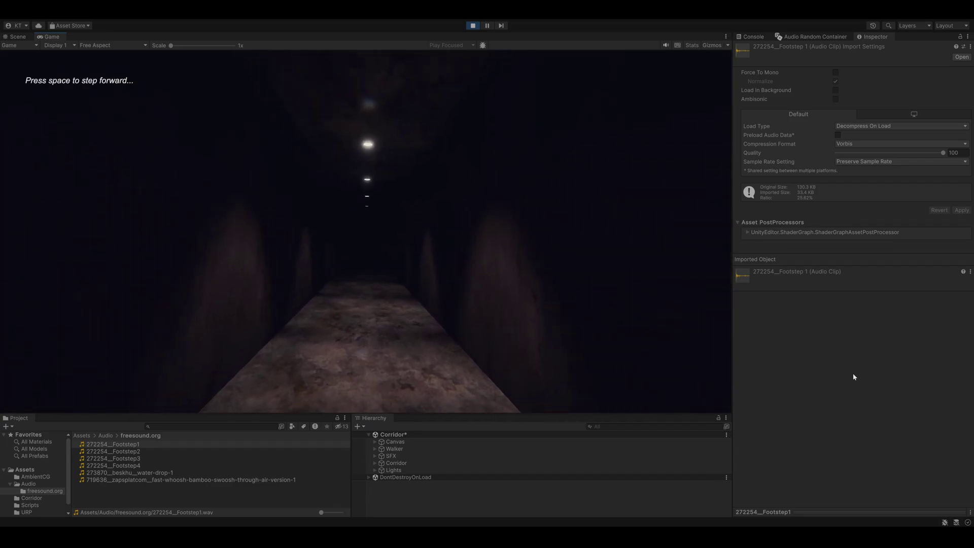
pyautogui.press('space')
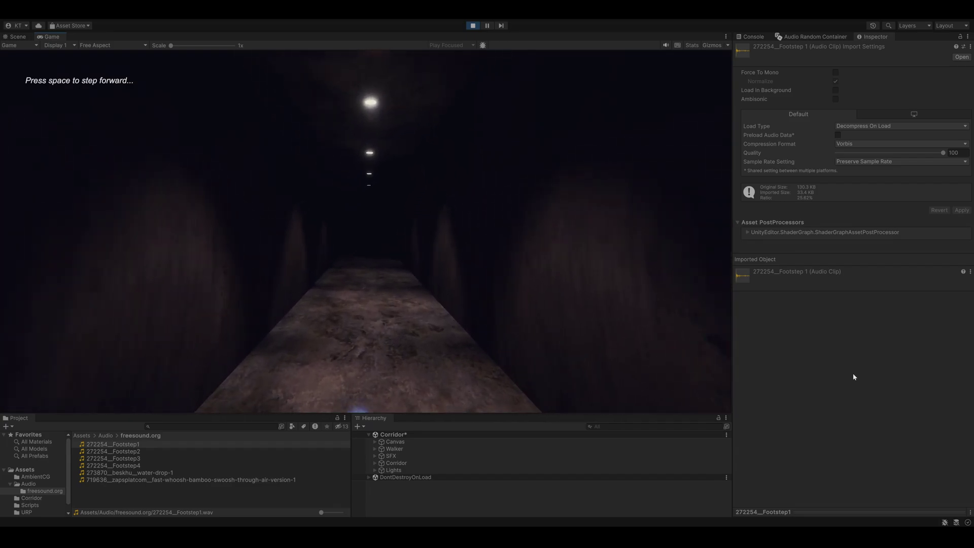
pyautogui.press('space')
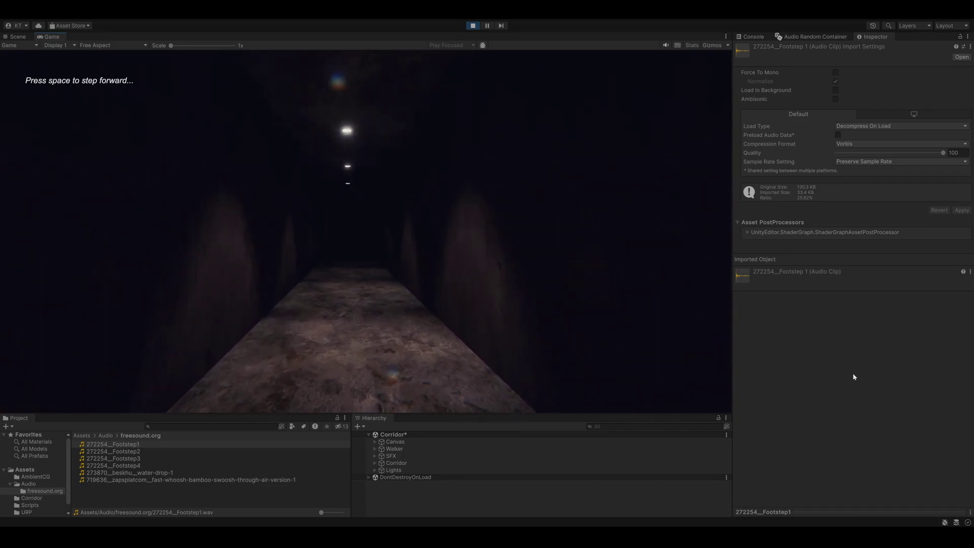
pyautogui.press('space')
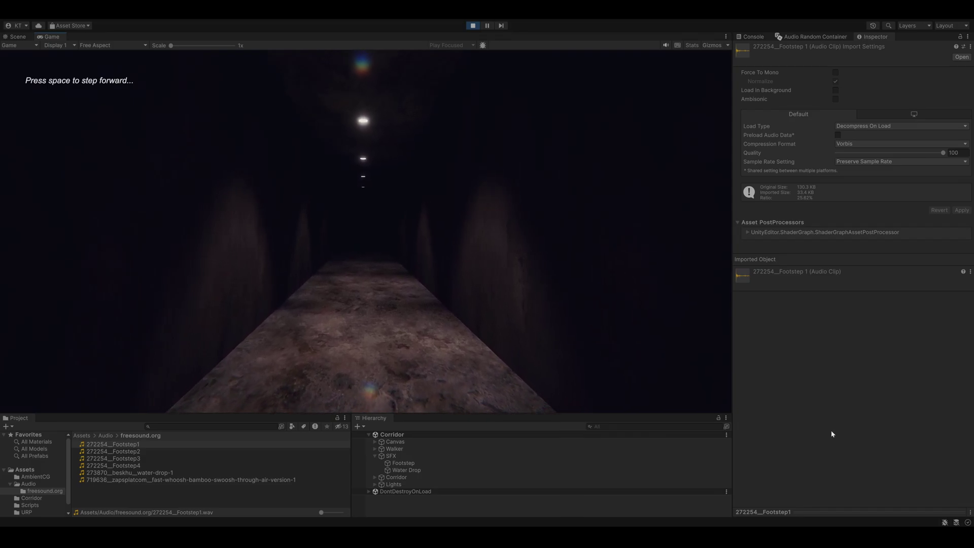
pyautogui.press('space')
pyautogui.press('space')
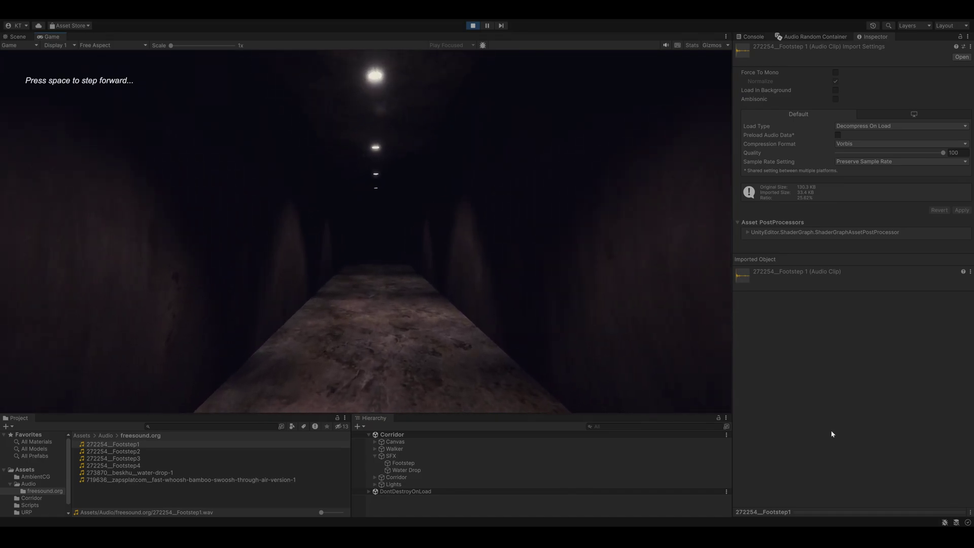
pyautogui.press('space')
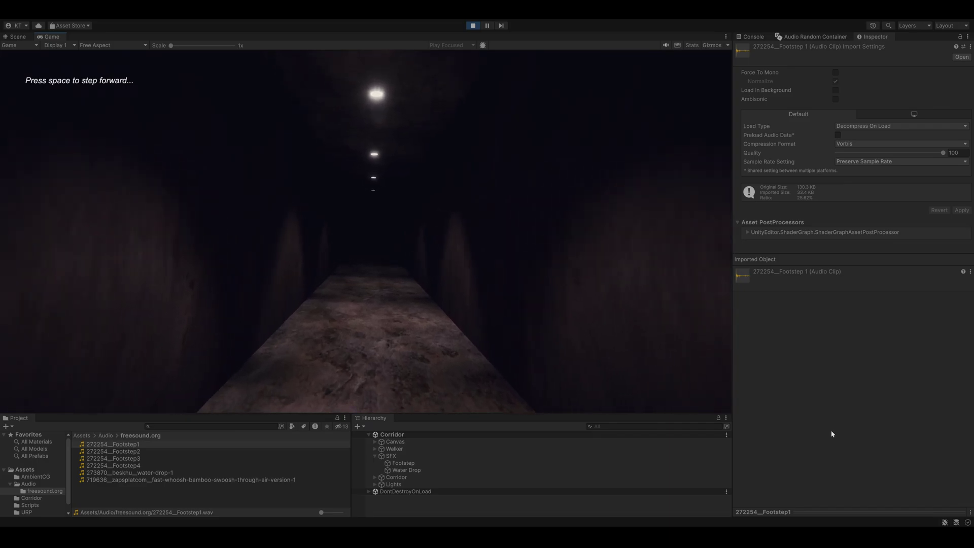
pyautogui.press('space')
pyautogui.press('space')
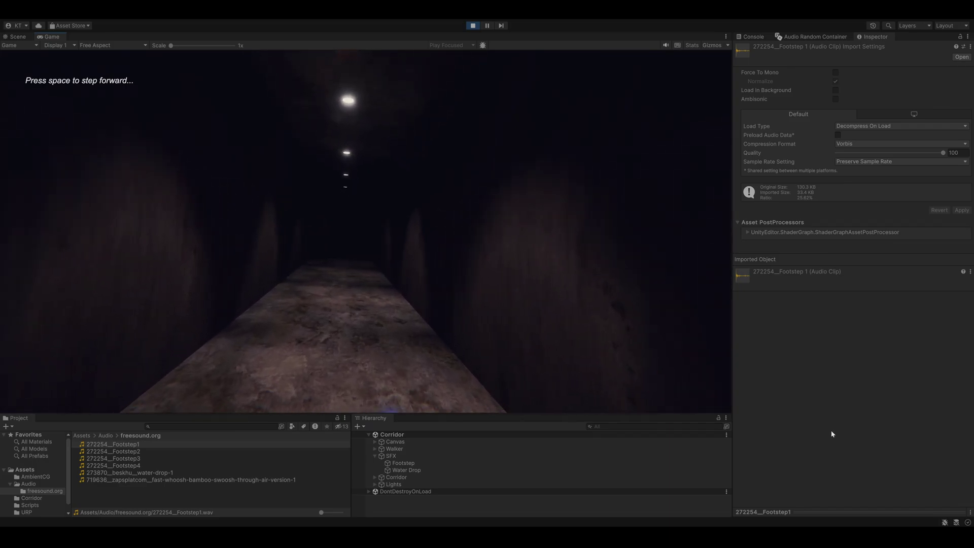
pyautogui.press('space')
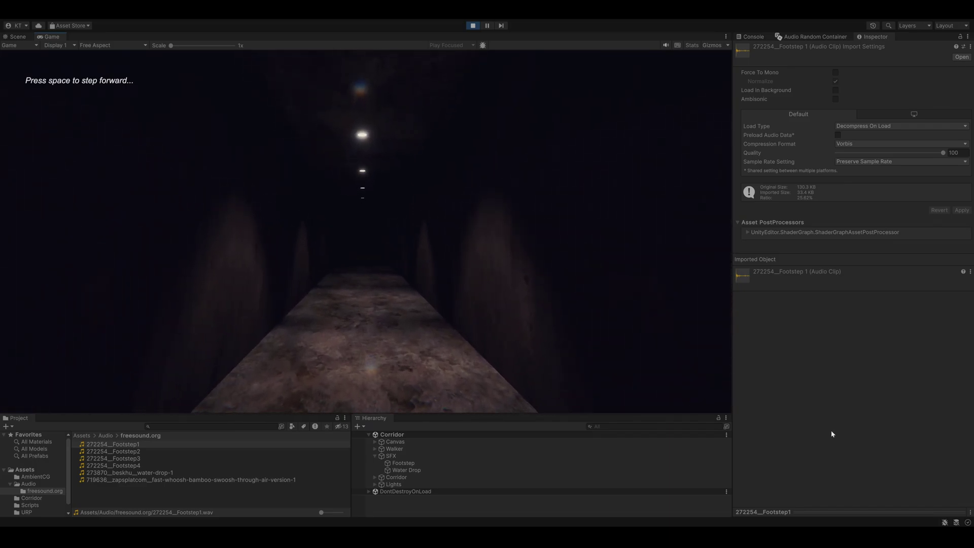
pyautogui.press('space')
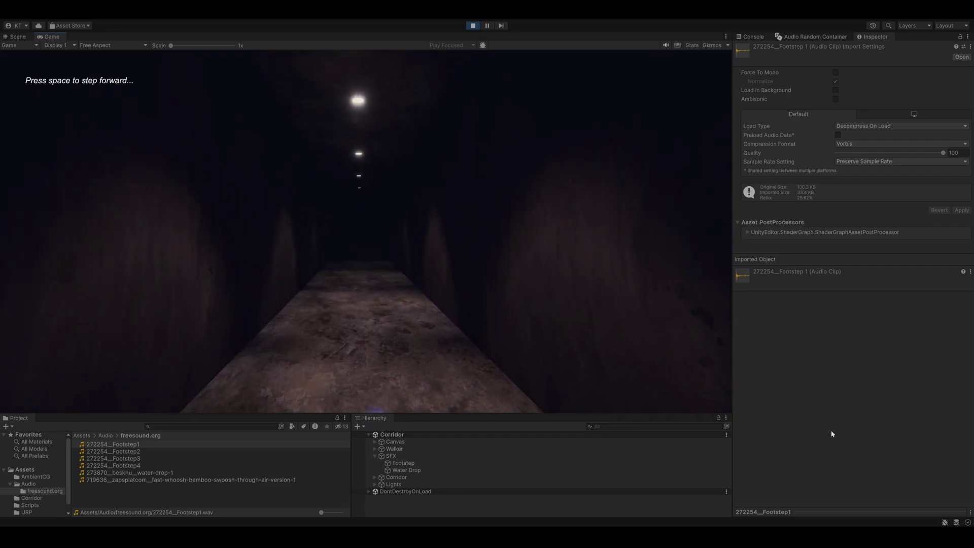
pyautogui.press('space')
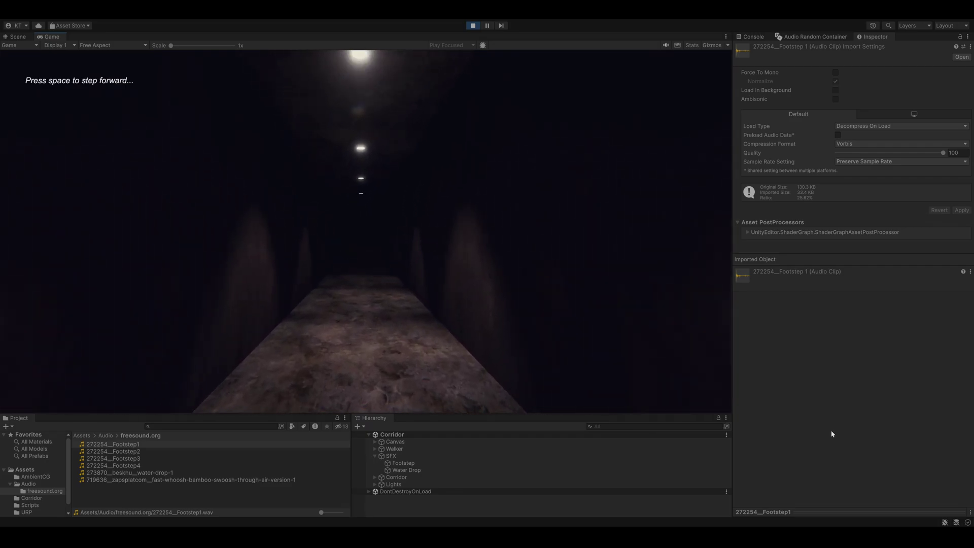
pyautogui.press('space')
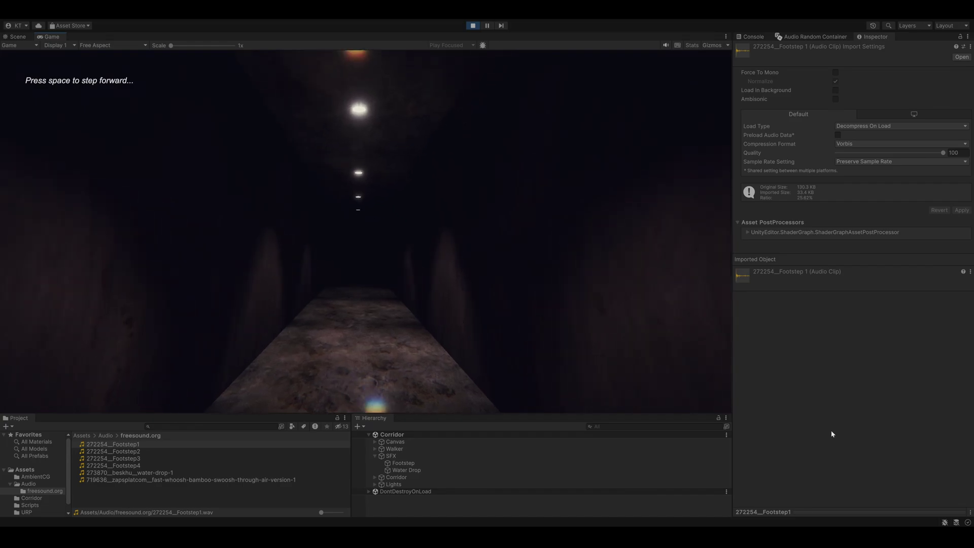
pyautogui.press('space')
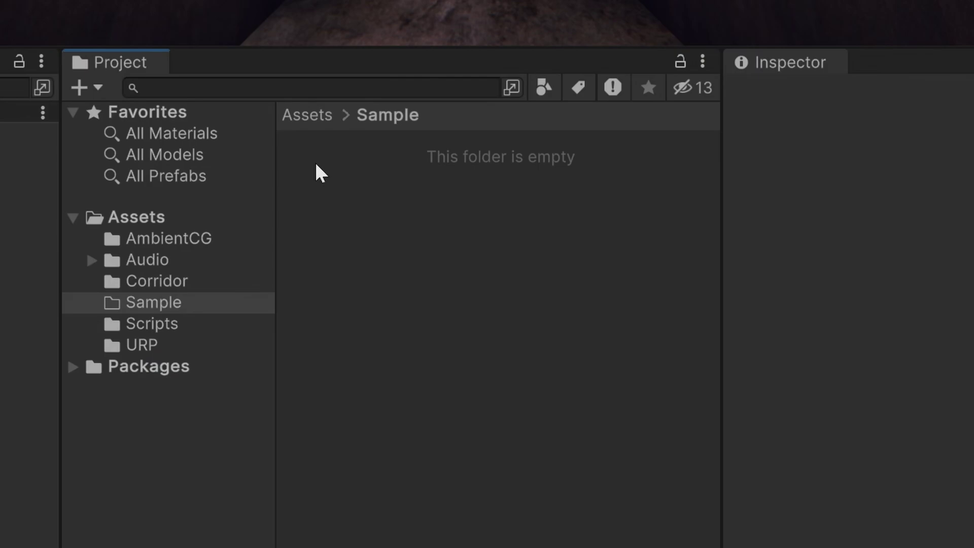
# Step: Create an Audio Random Container in the Sample folder and open it in the container editor
pyautogui.click(96, 88)
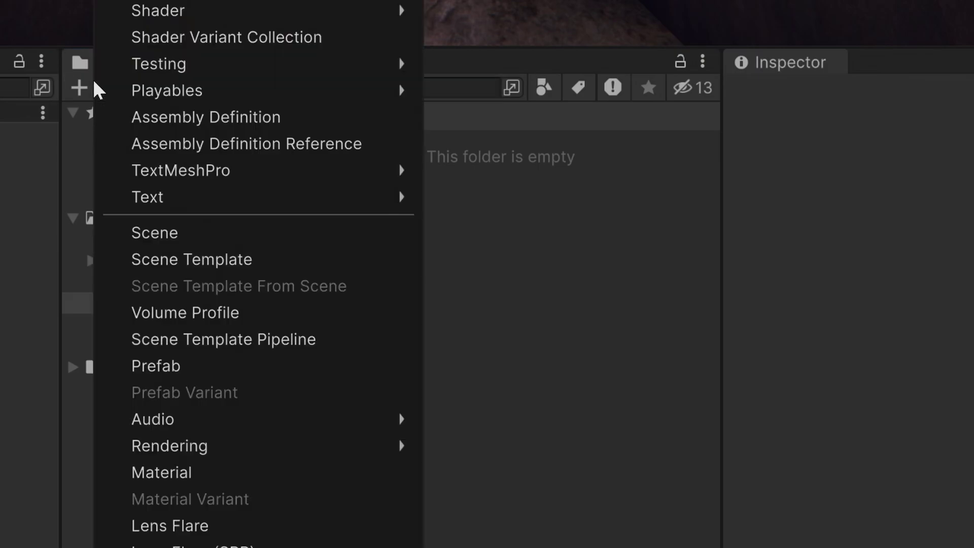
pyautogui.moveTo(231, 418)
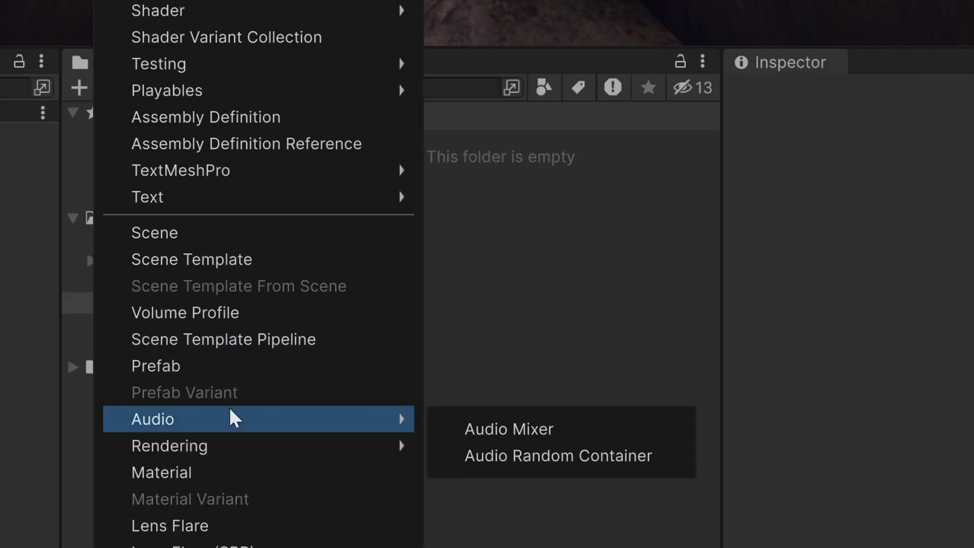
pyautogui.click(670, 461)
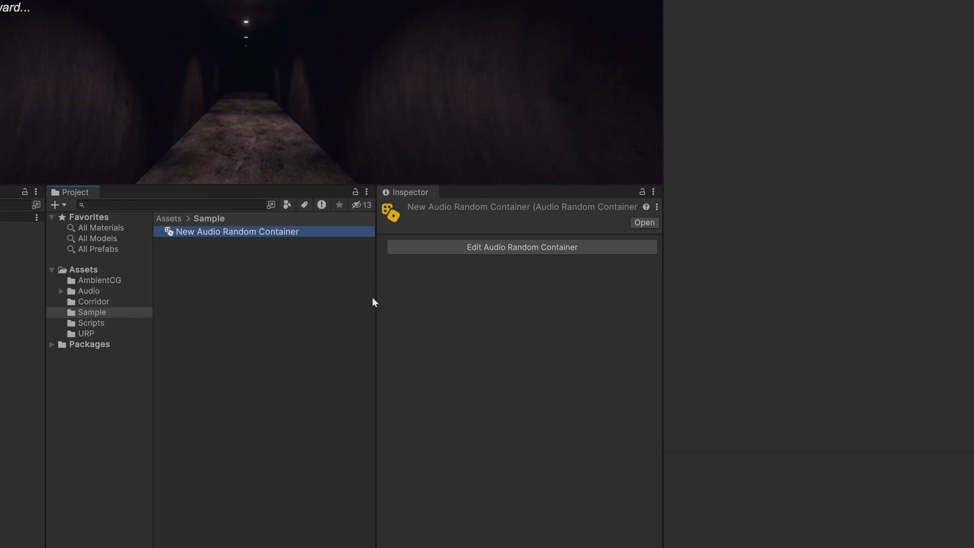
pyautogui.click(434, 249)
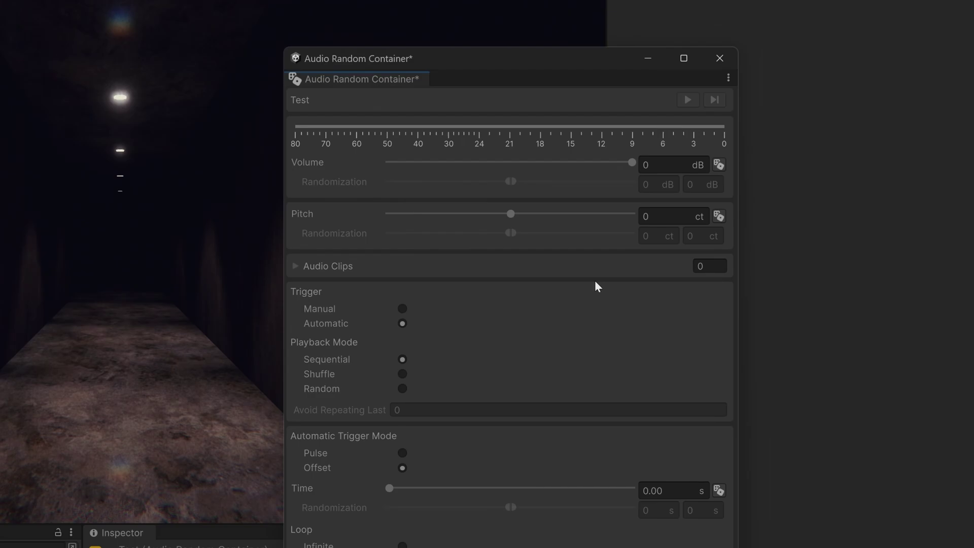
# Step: Add 272254__Footstep1 and 272254__Footstep2 as the first two Audio Clips
pyautogui.click(305, 264)
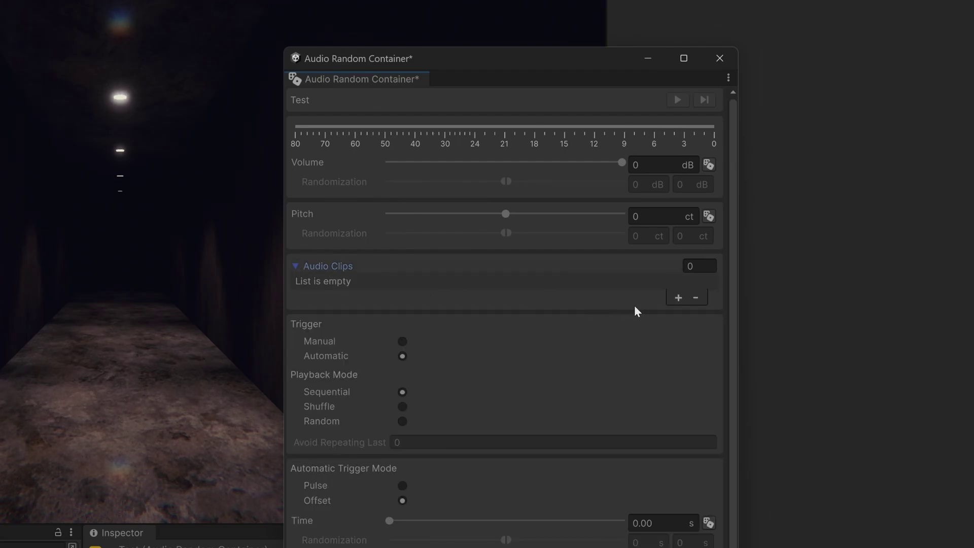
pyautogui.click(679, 299)
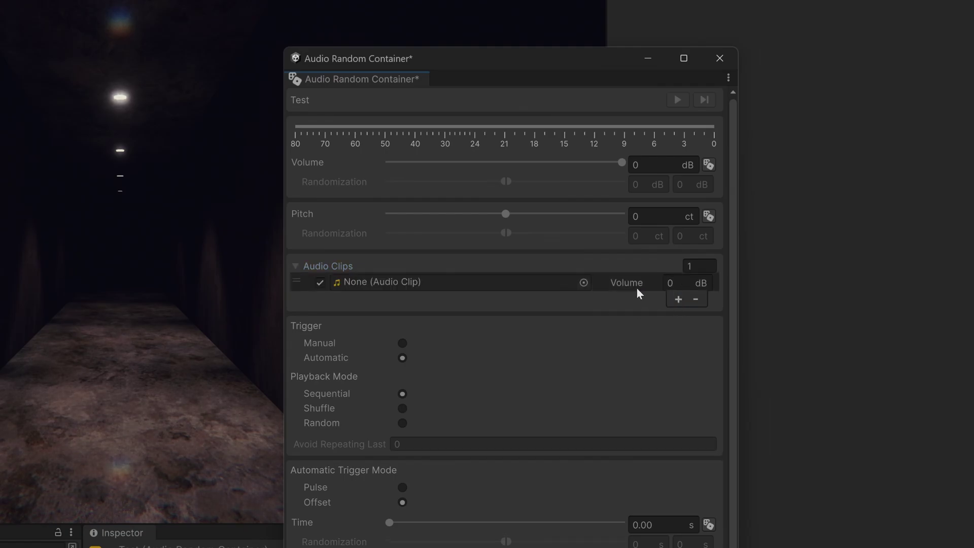
pyautogui.click(583, 282)
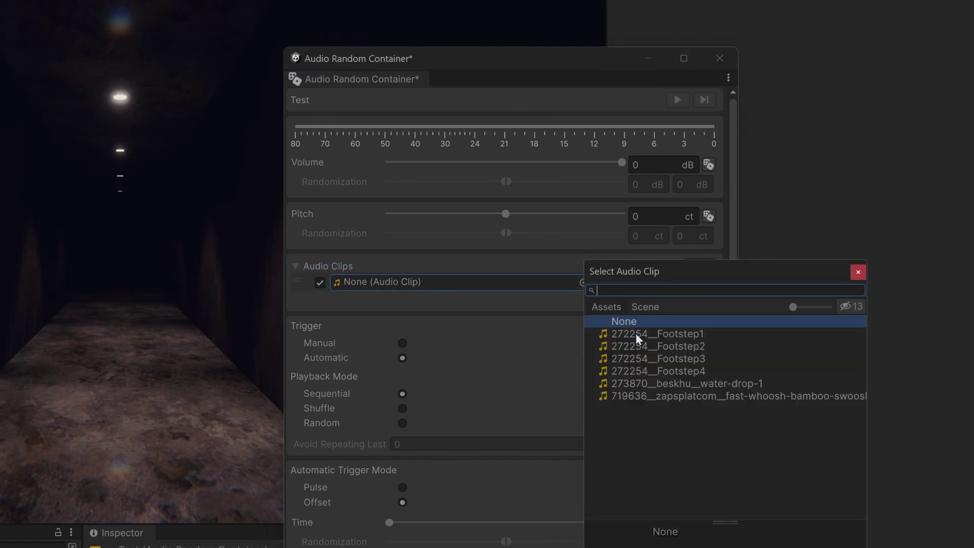
pyautogui.doubleClick(636, 333)
pyautogui.click(679, 300)
pyautogui.click(583, 301)
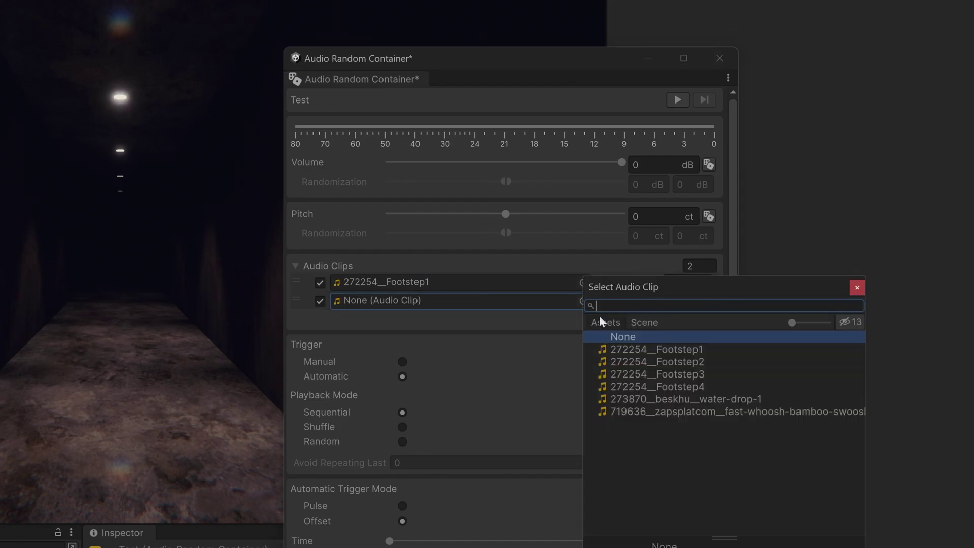
pyautogui.doubleClick(622, 358)
# Step: Add 272254__Footstep3 and 272254__Footstep4 as the third and fourth clips
pyautogui.click(678, 318)
pyautogui.click(584, 319)
pyautogui.doubleClick(629, 395)
pyautogui.click(678, 337)
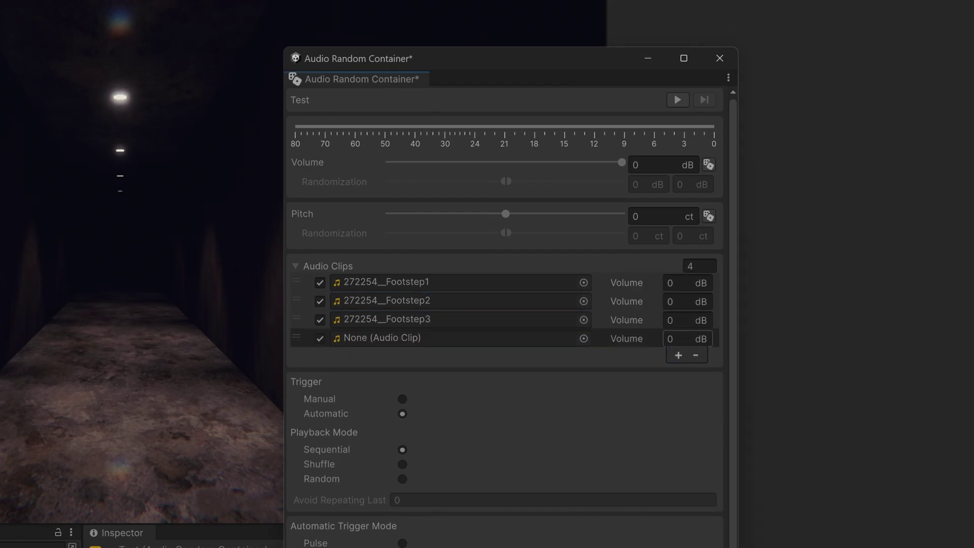
pyautogui.click(583, 338)
pyautogui.doubleClick(629, 424)
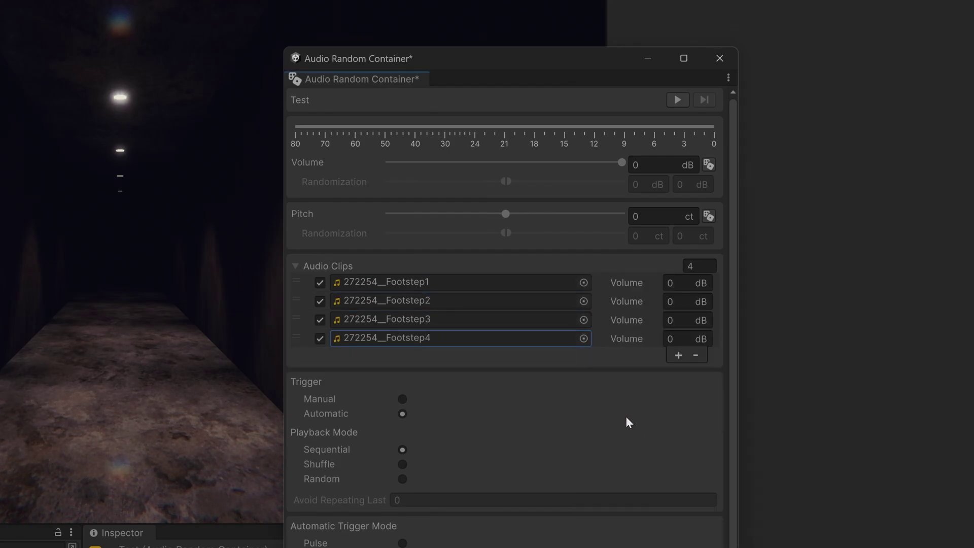
# Step: Preview the footsteps, set Playback Mode to Random, and preview the random-order playback
pyautogui.click(677, 101)
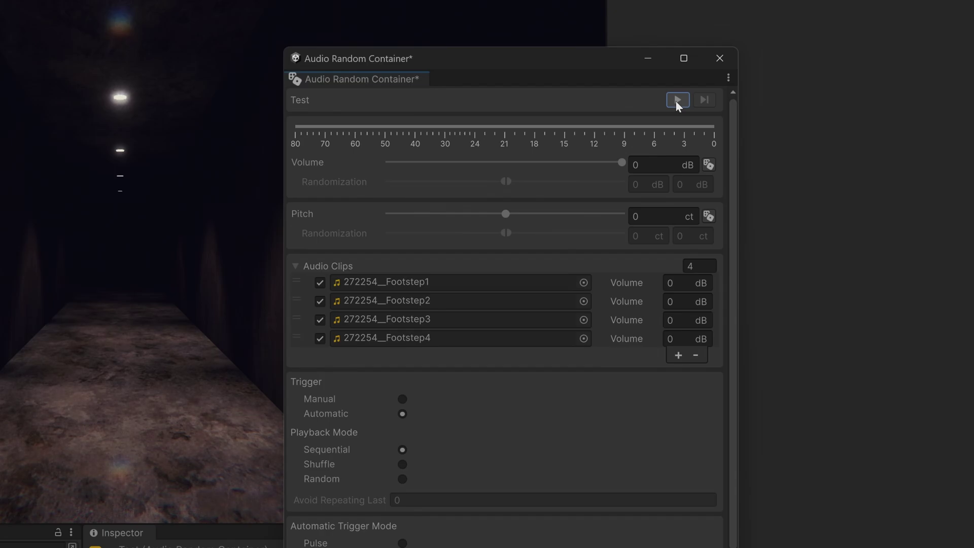
pyautogui.click(677, 101)
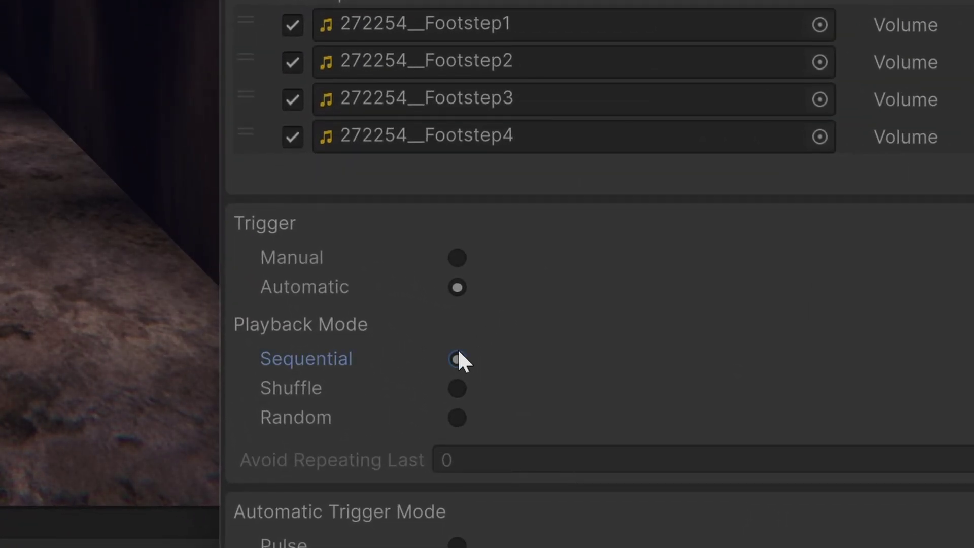
pyautogui.click(459, 418)
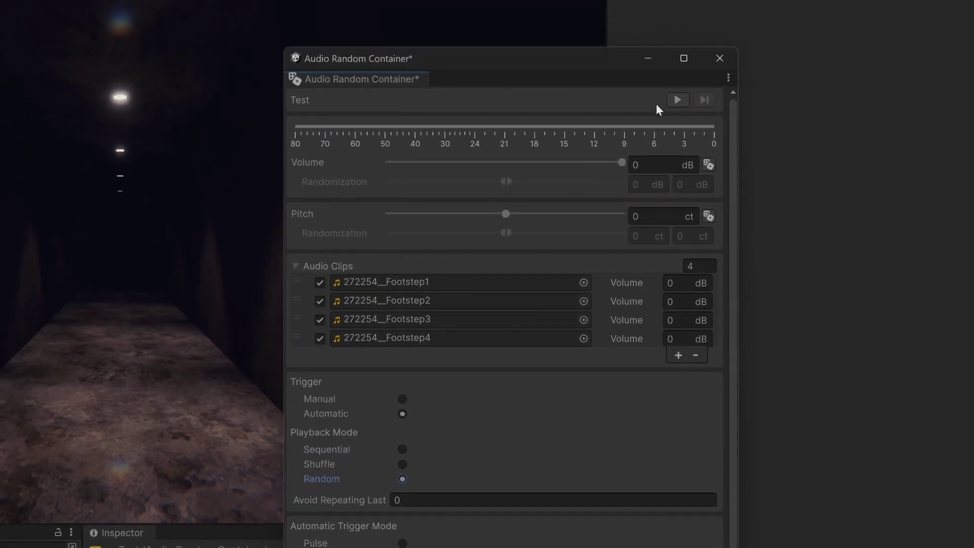
pyautogui.click(674, 101)
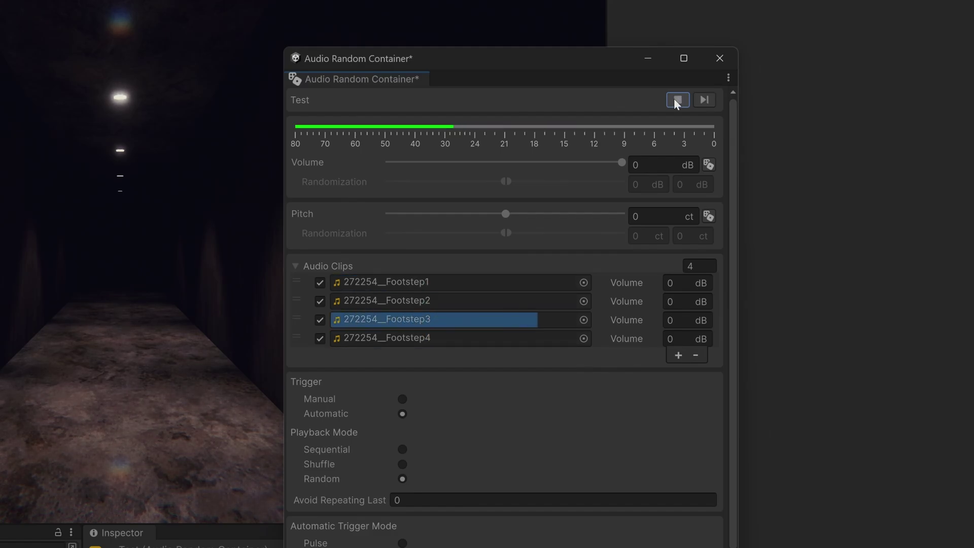
pyautogui.click(675, 100)
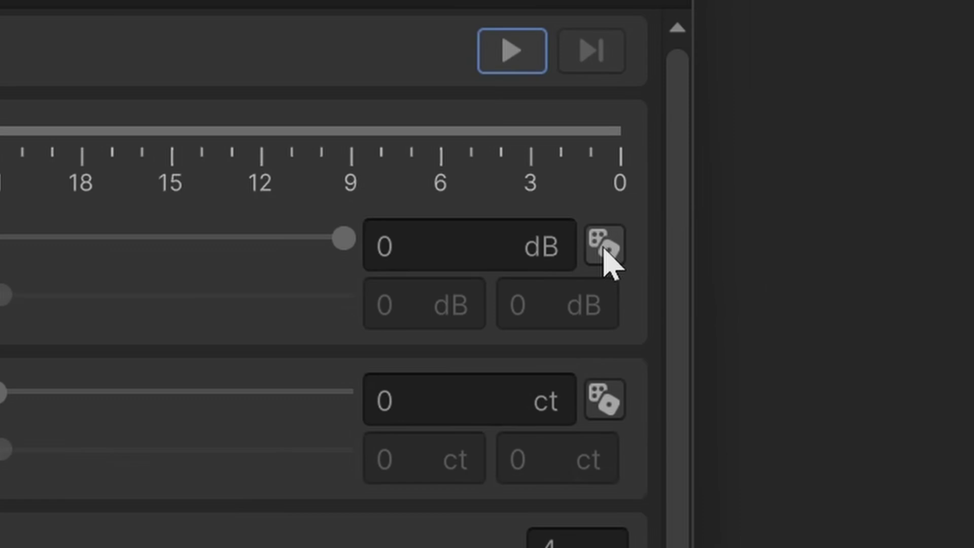
# Step: Enable volume randomization down to -14.2 dB and preview the result
pyautogui.click(605, 248)
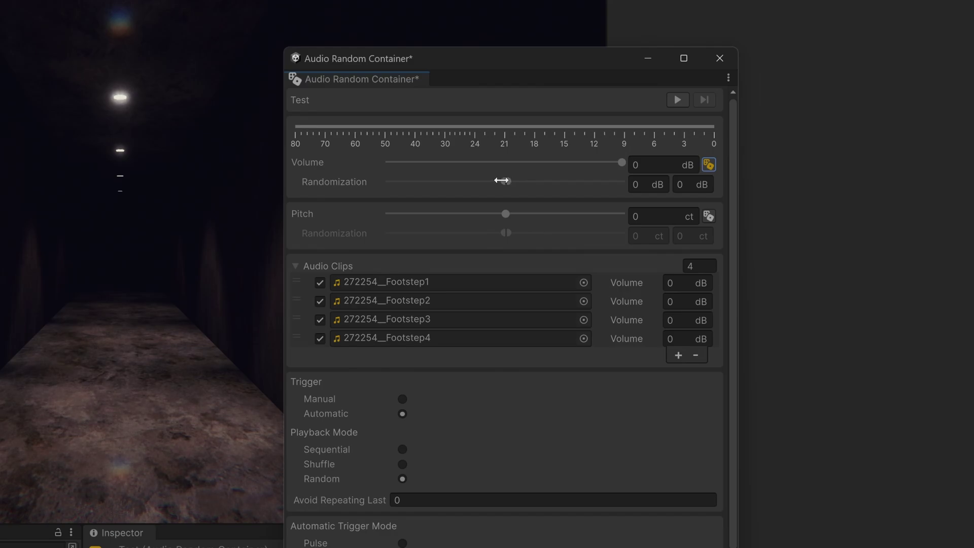
pyautogui.moveTo(501, 180); pyautogui.dragTo(480, 181)
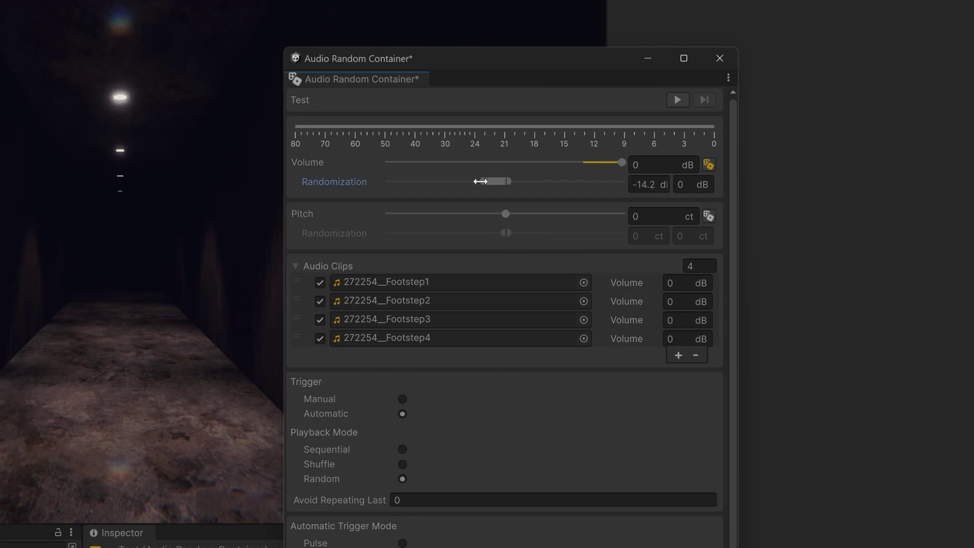
pyautogui.click(679, 101)
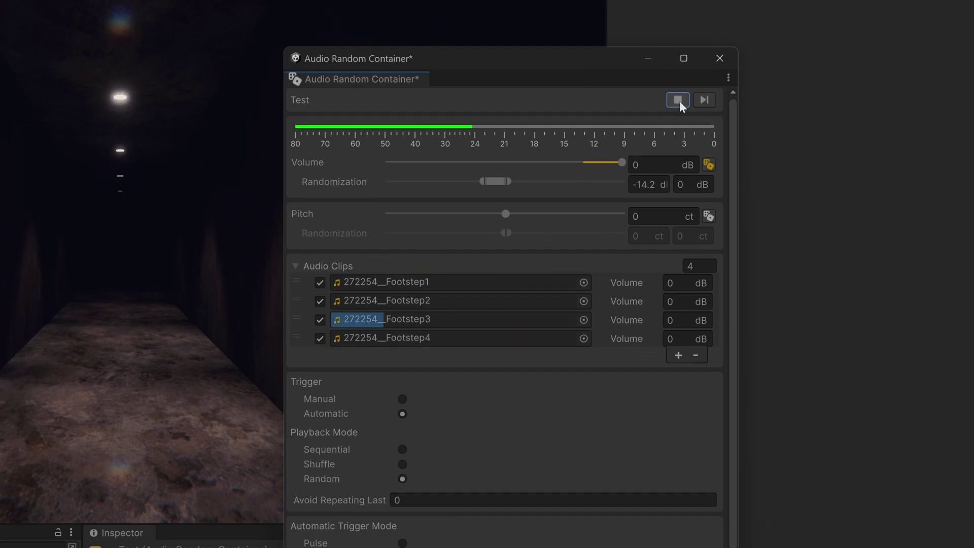
pyautogui.click(680, 101)
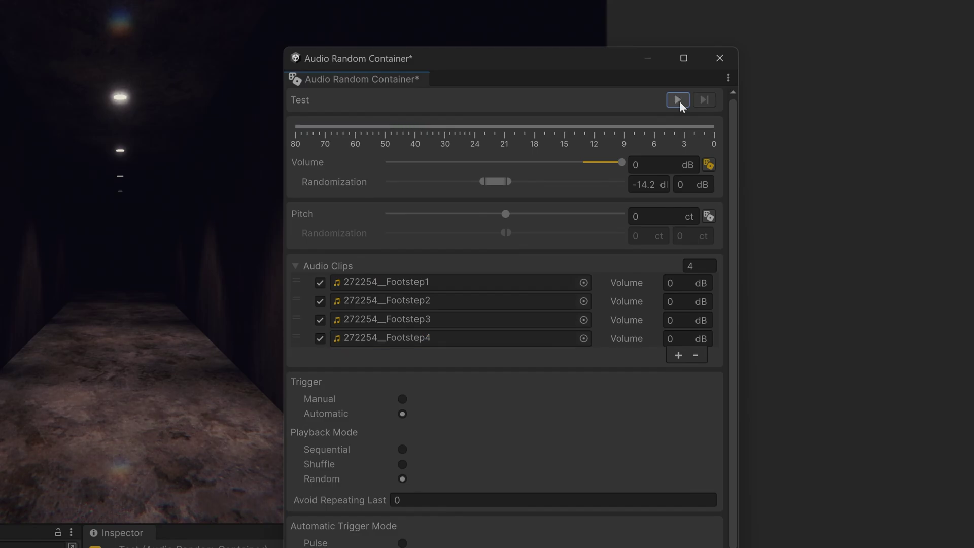
# Step: Enable pitch randomization up to 1187 ct and preview the result
pyautogui.click(709, 215)
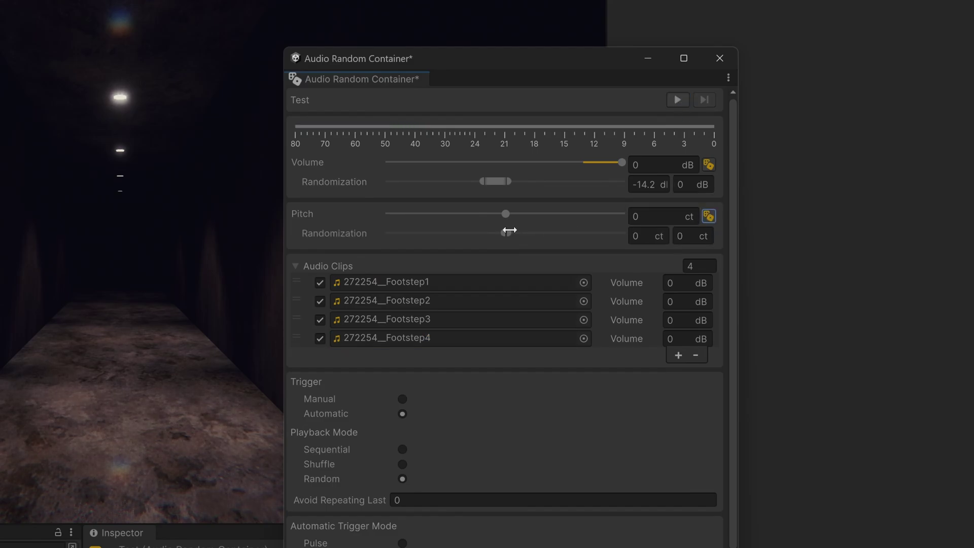
pyautogui.moveTo(508, 231); pyautogui.dragTo(622, 241)
pyautogui.click(679, 103)
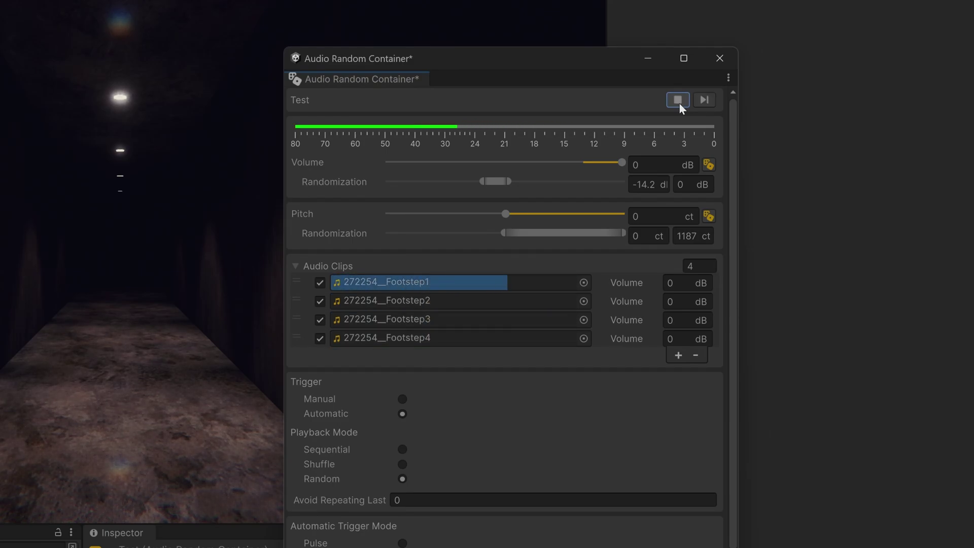
pyautogui.click(679, 100)
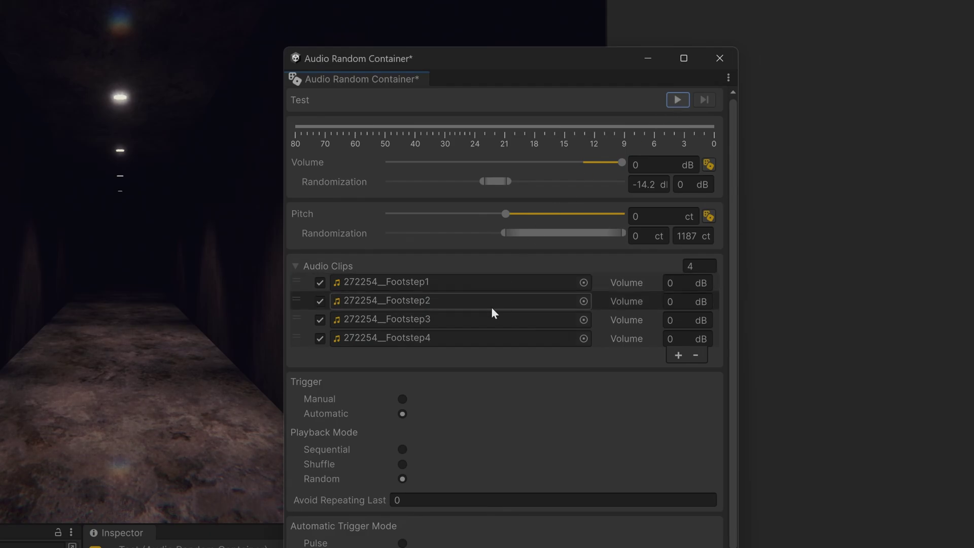
pyautogui.scroll(-3, 467, 394)
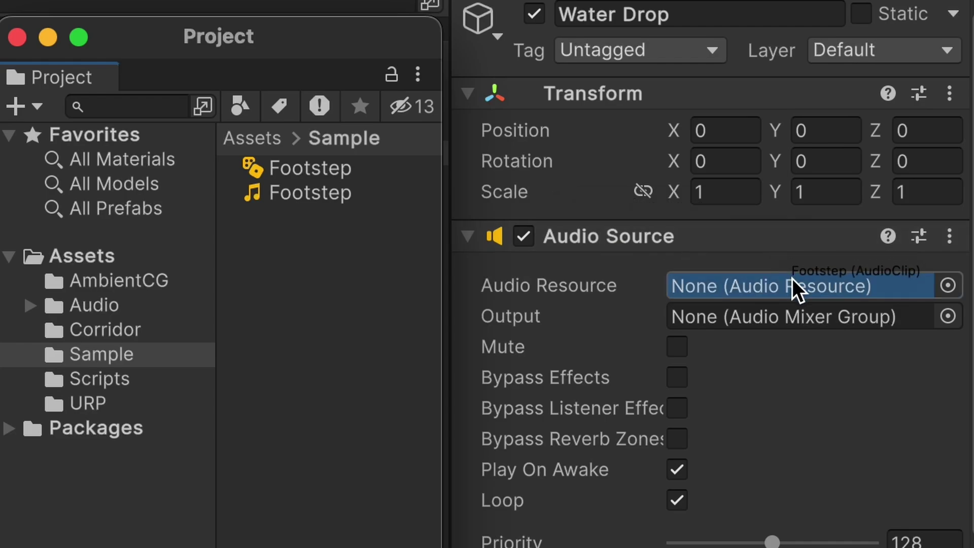
# Step: Assign the Footstep random container as the Water Drop Audio Source's Audio Resource
pyautogui.moveTo(306, 193); pyautogui.dragTo(793, 279)
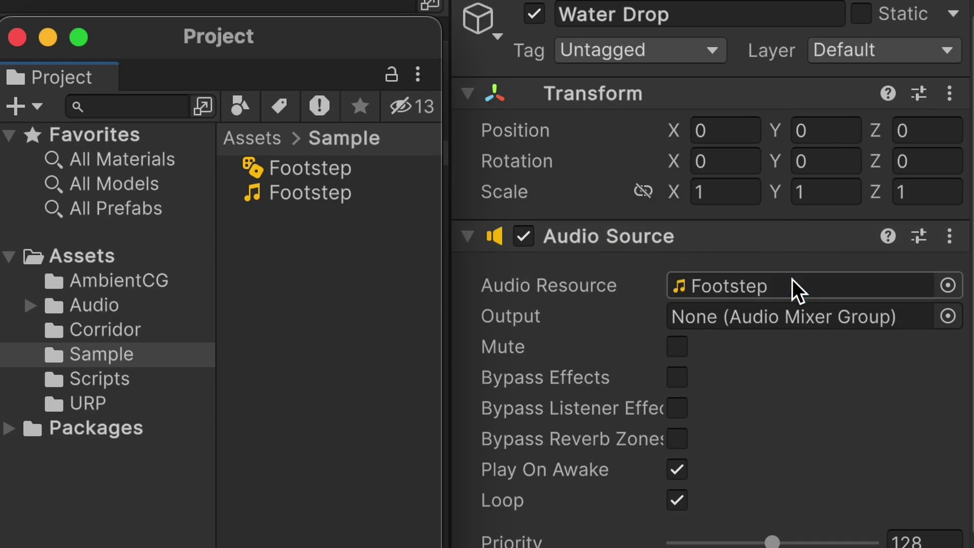
pyautogui.moveTo(339, 170)
pyautogui.mouseDown()
pyautogui.moveTo(732, 221)
pyautogui.moveTo(786, 282)
pyautogui.mouseUp()
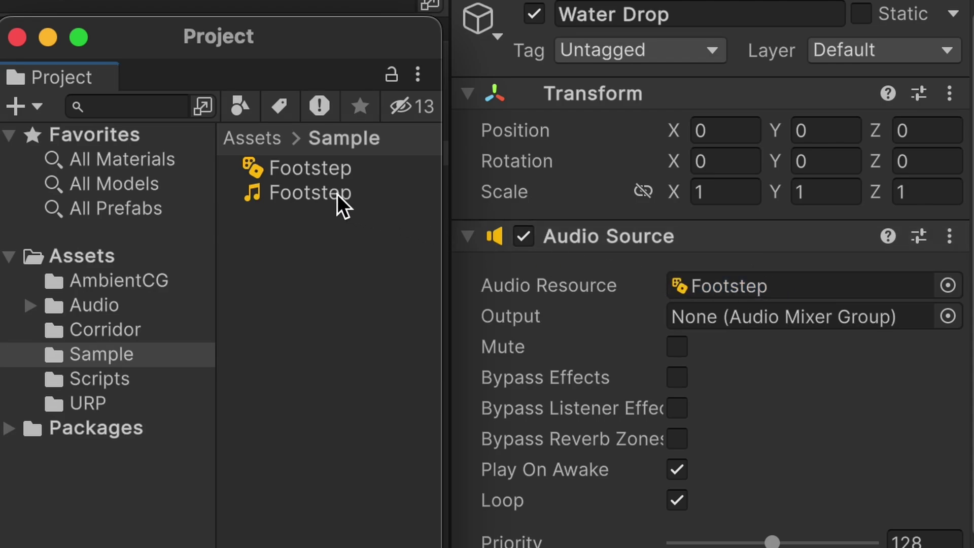
pyautogui.moveTo(337, 194)
pyautogui.mouseDown()
pyautogui.moveTo(414, 192)
pyautogui.moveTo(795, 285)
pyautogui.mouseUp()
pyautogui.moveTo(348, 161); pyautogui.dragTo(795, 289)
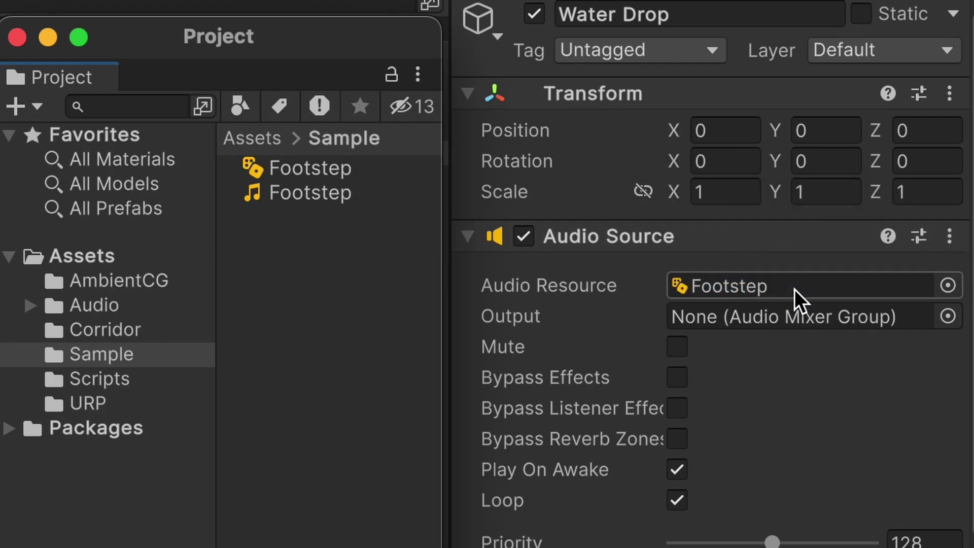